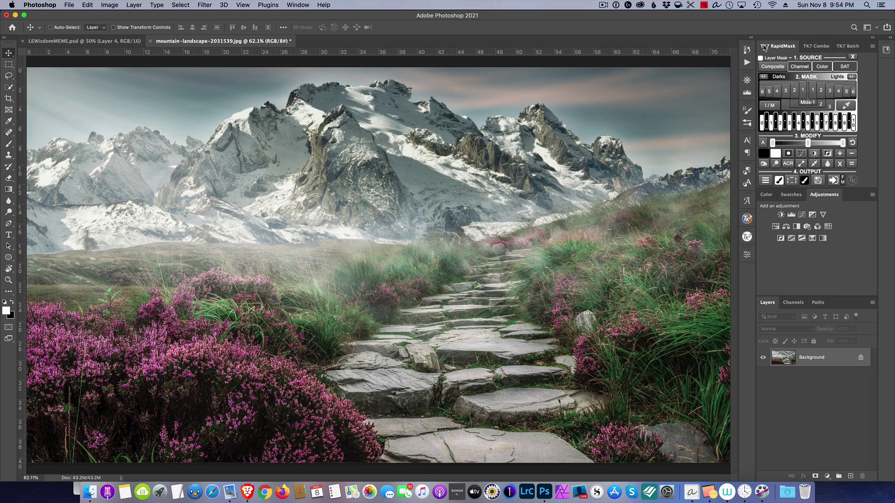
left_click(799, 66)
left_click(802, 214)
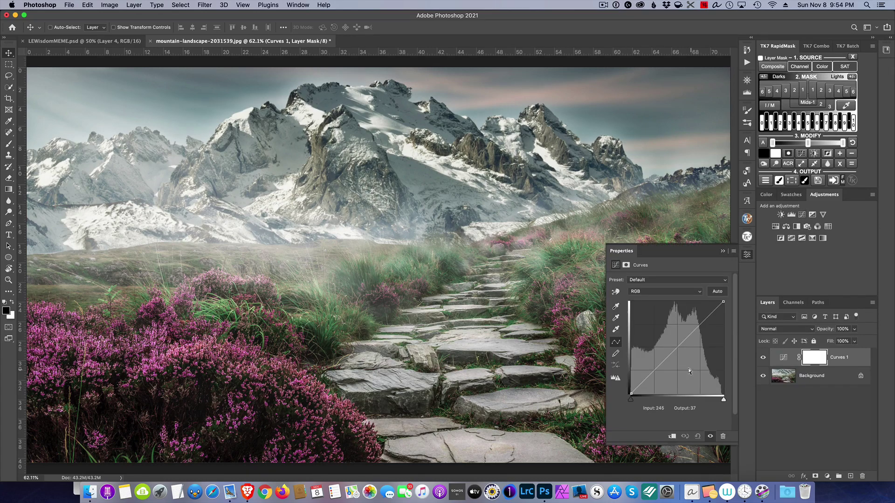
left_click_drag(674, 350, 651, 329)
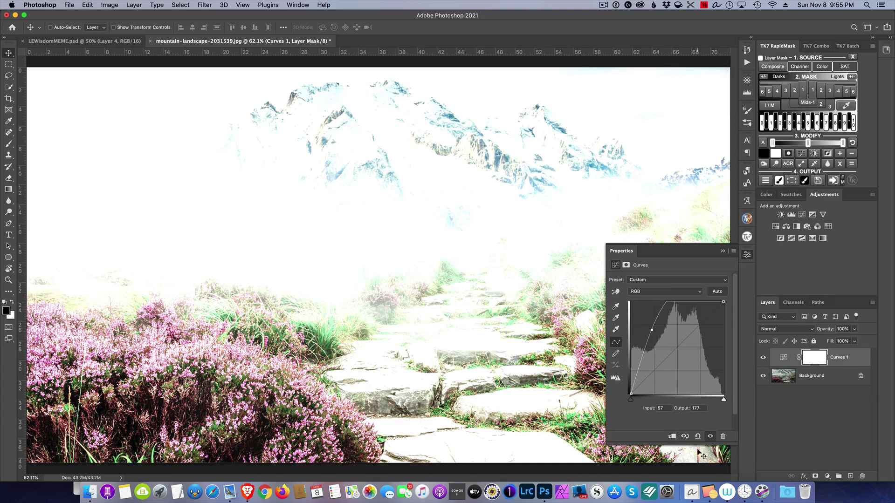
left_click(697, 436)
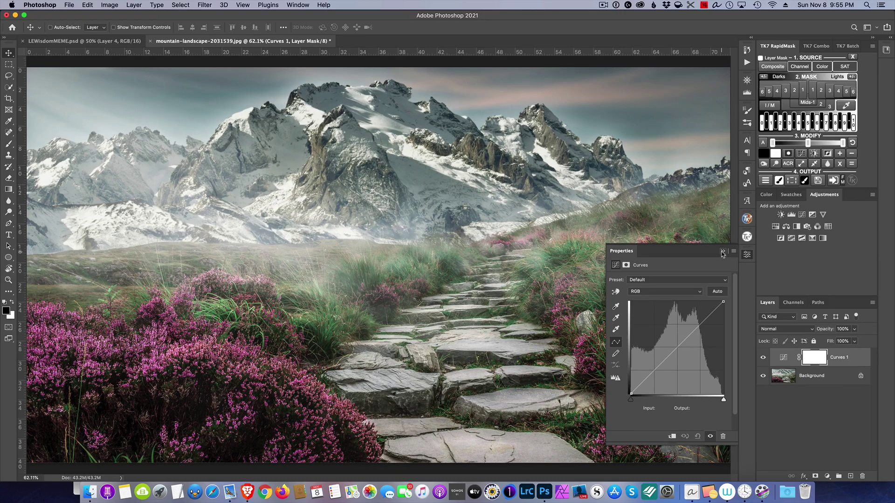
left_click(722, 252)
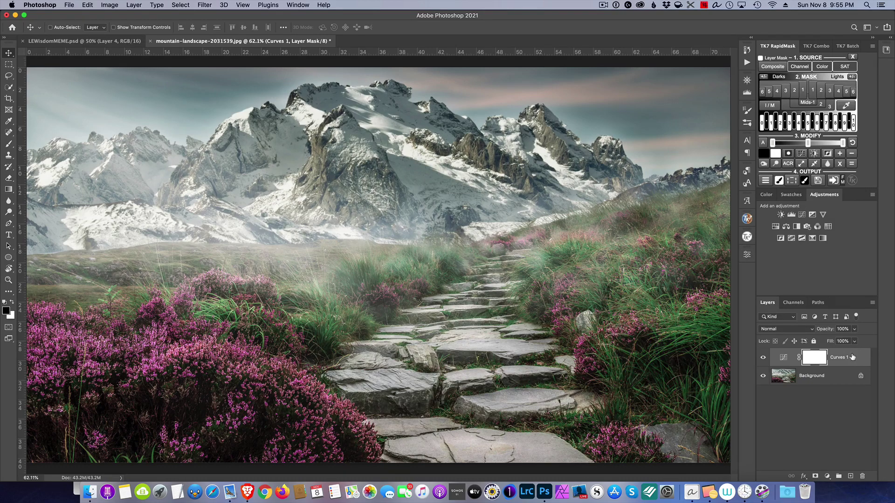
left_click_drag(852, 356, 863, 477)
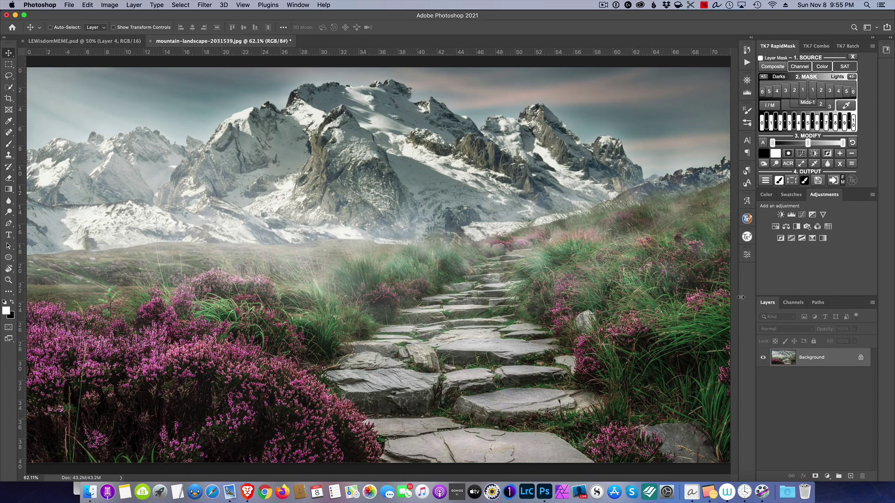
Load the RGB composite channel's luminosity as a selection and add a Curves adjustment layer masked by it
left_click(796, 302)
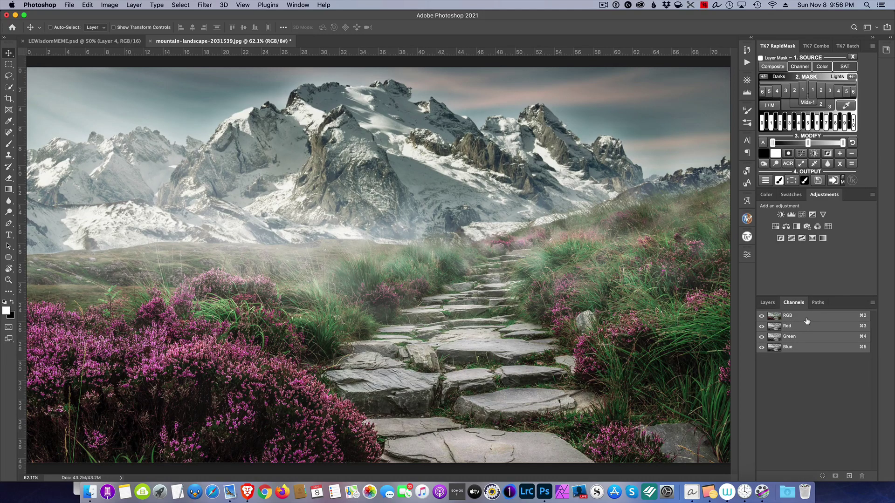
left_click(774, 318, "super")
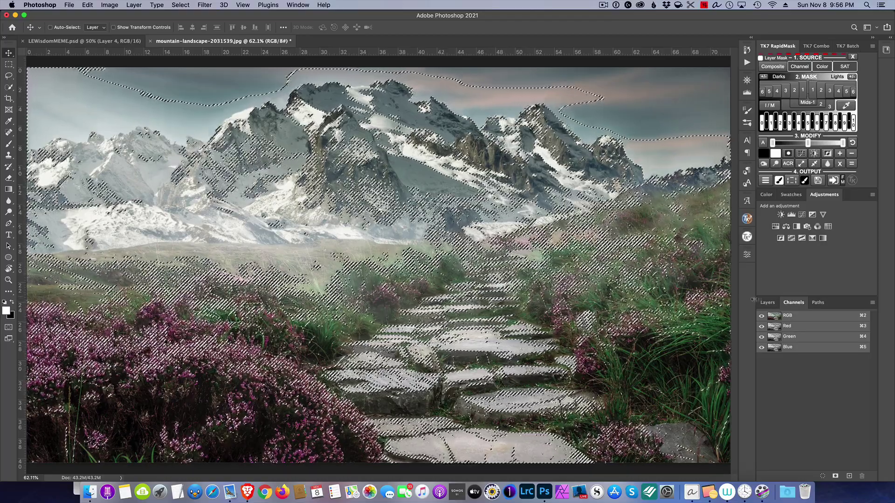
left_click(767, 303)
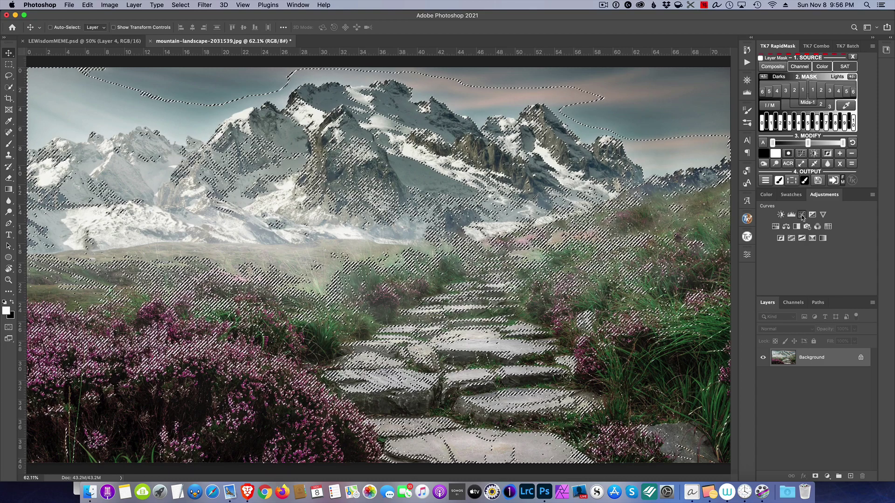
left_click(802, 216)
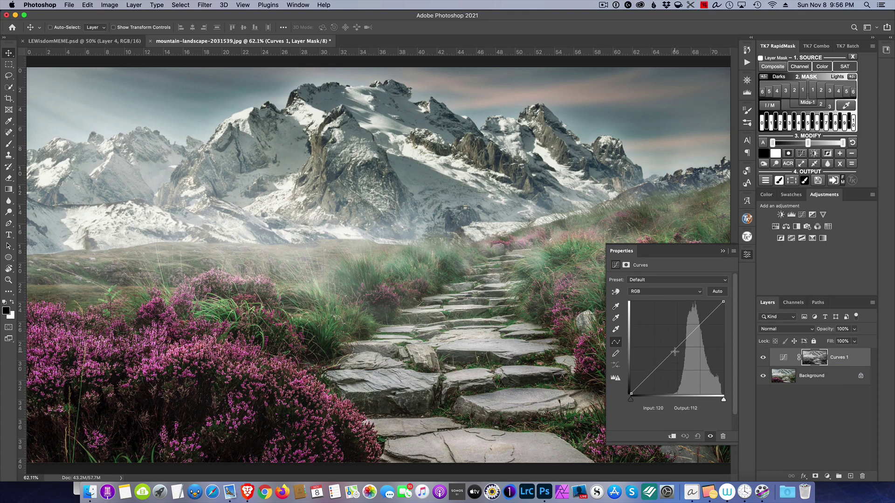
Shape the highlights curve into a slight S, raising a point at input 166 to output 190 and lowering a second point in the darker tones
mouse_move(674, 353)
left_mouse_down()
mouse_move(651, 336)
mouse_move(688, 362)
mouse_move(678, 342)
left_mouse_up()
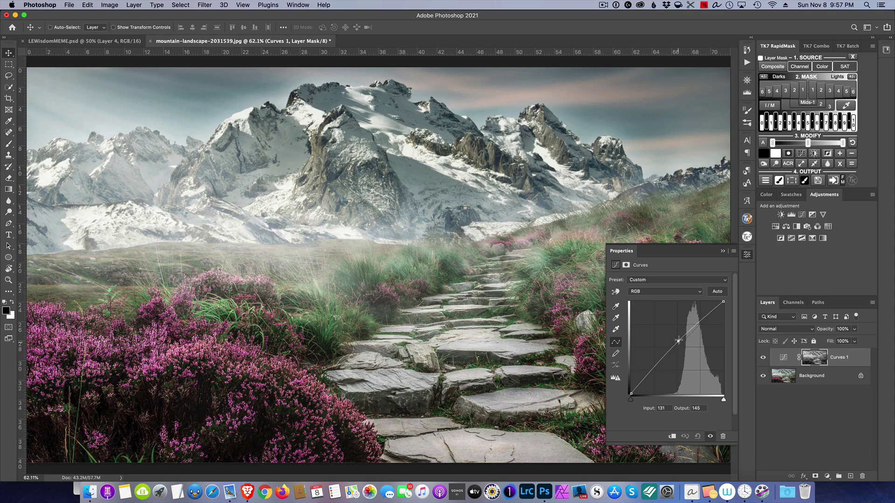
left_click_drag(678, 340, 689, 326)
left_click_drag(691, 326, 691, 325)
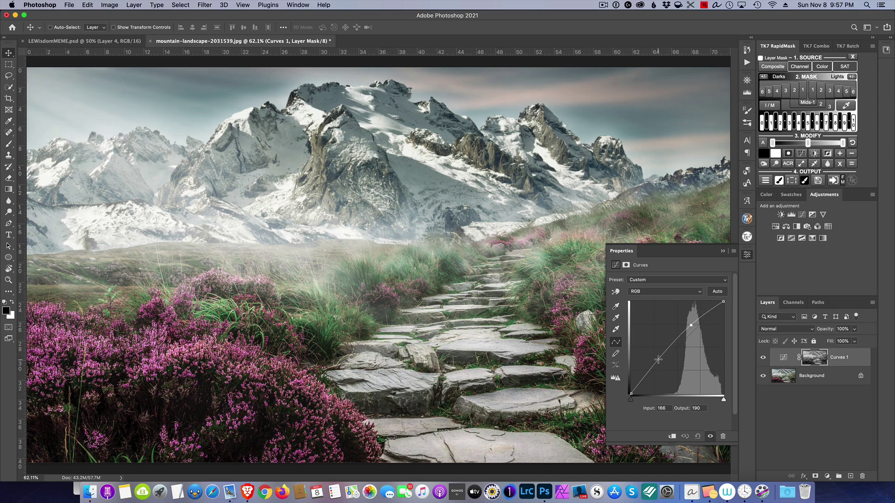
left_click_drag(658, 359, 660, 364)
left_click(721, 252)
Toggle the Curves 1 layer's visibility several times to compare the image with and without the highlights adjustment
left_click(762, 358)
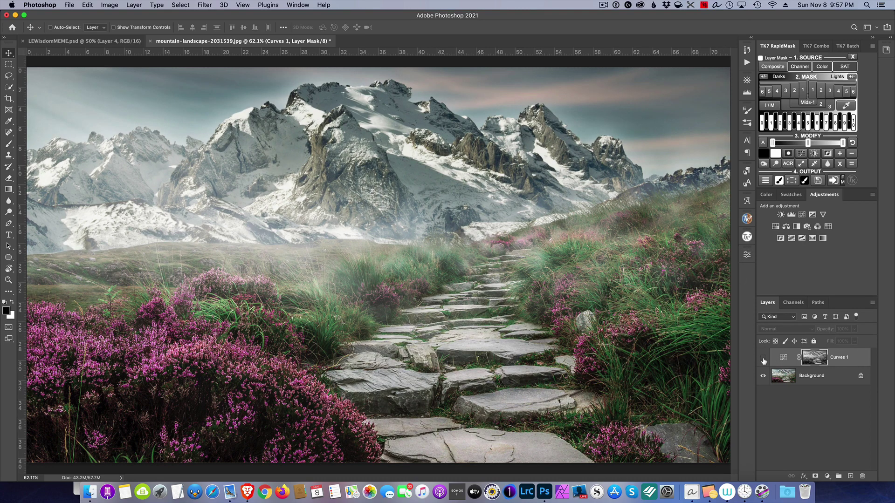
left_click(763, 359)
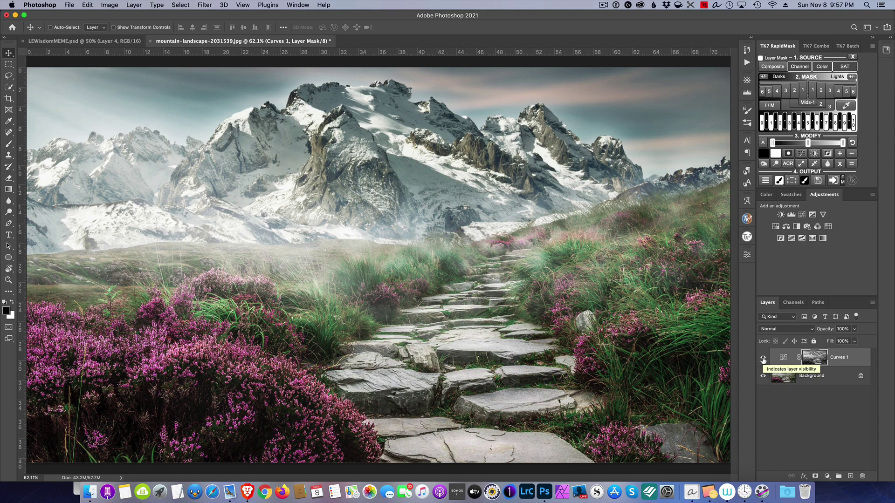
left_click(763, 358)
left_click(763, 359)
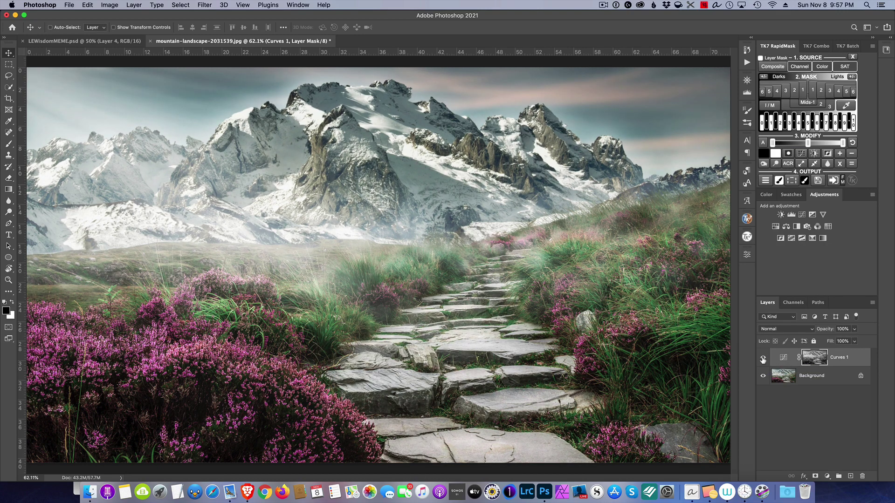
left_click(763, 359)
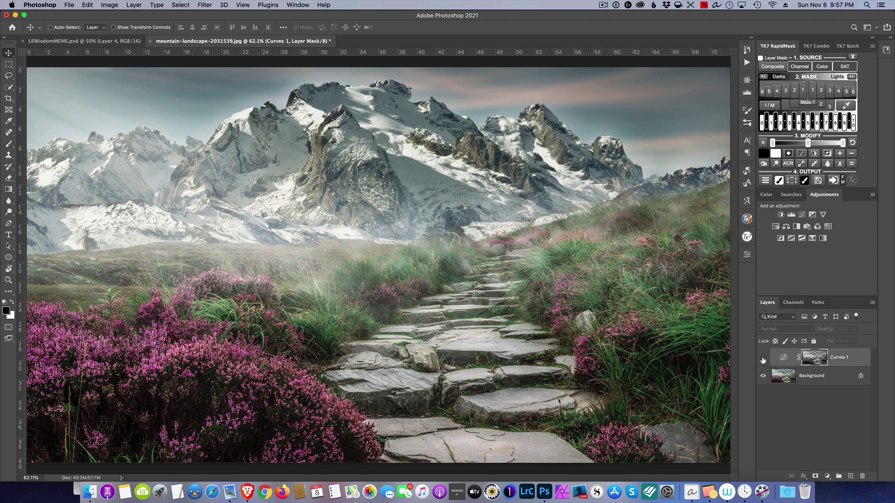
left_click(763, 358)
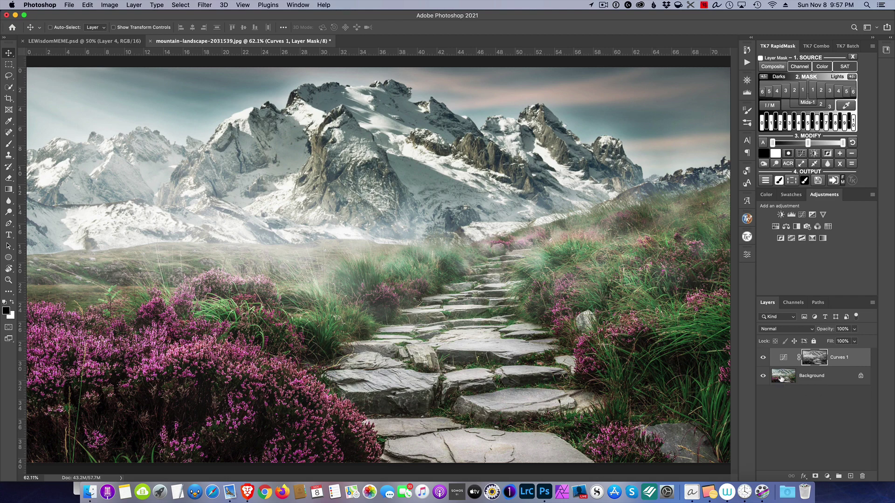
Load the Curves 1 mask as a selection, invert it, and add a second Curves adjustment layer masked to the dark tones
left_click(819, 359, "super")
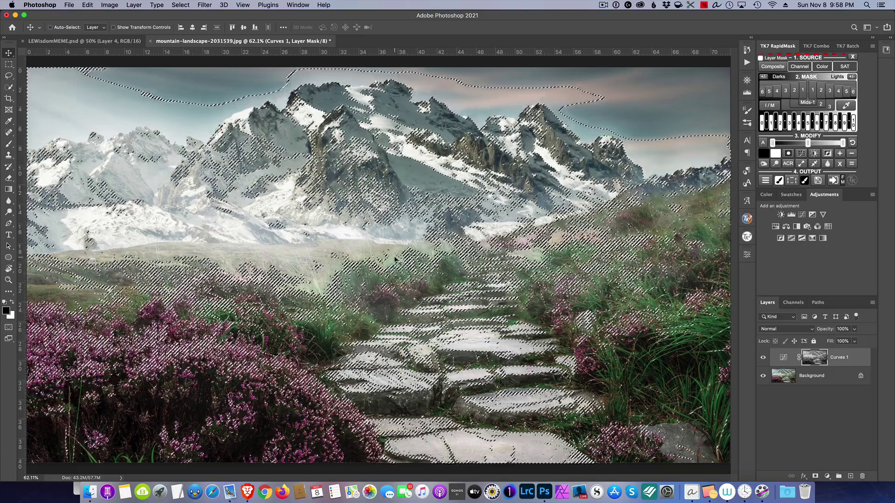
left_click(179, 5)
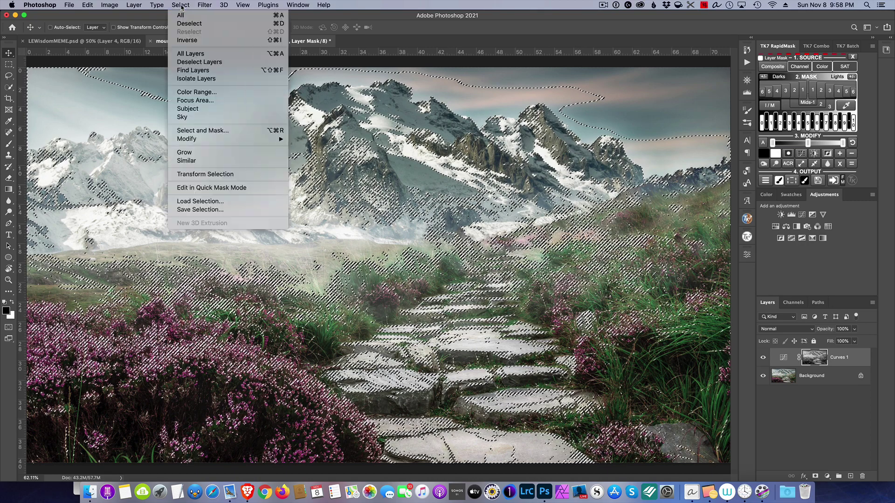
left_click(200, 41)
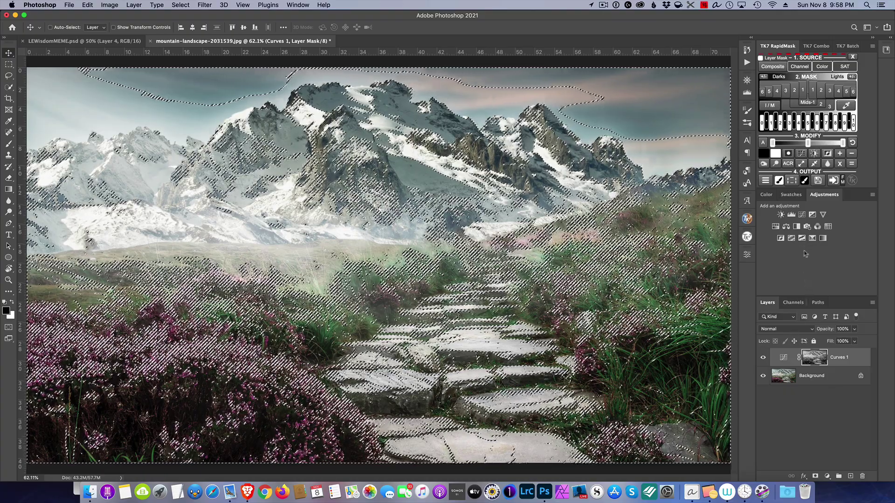
left_click(801, 215)
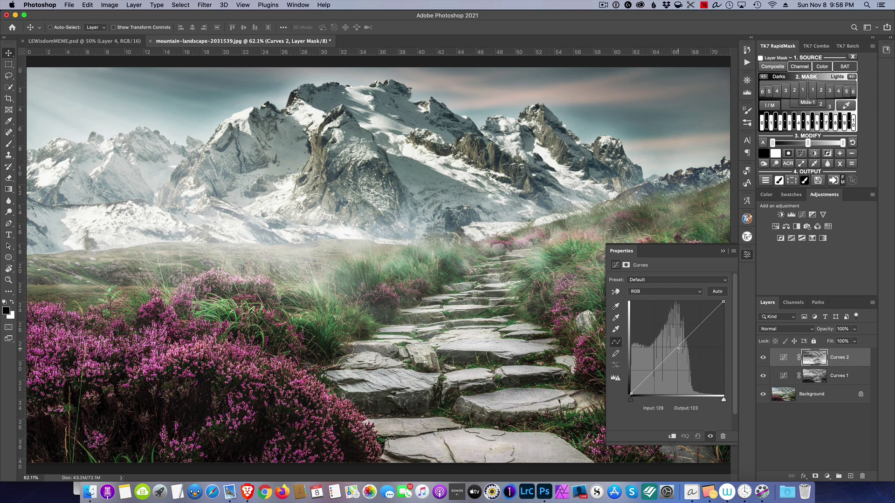
Shape the Curves 2 curve into a mild S, with a shadow point at input 86, output 66 and a slightly lowered upper point
left_click_drag(678, 348, 695, 369)
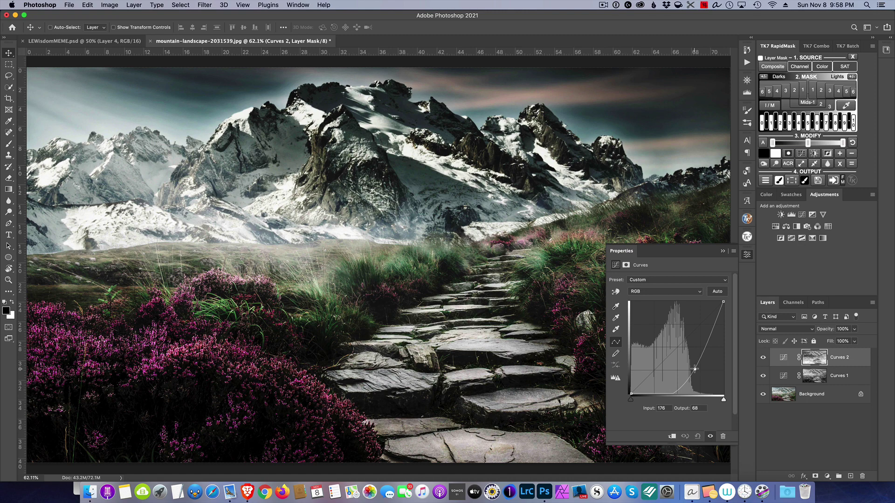
left_click_drag(695, 368, 683, 354)
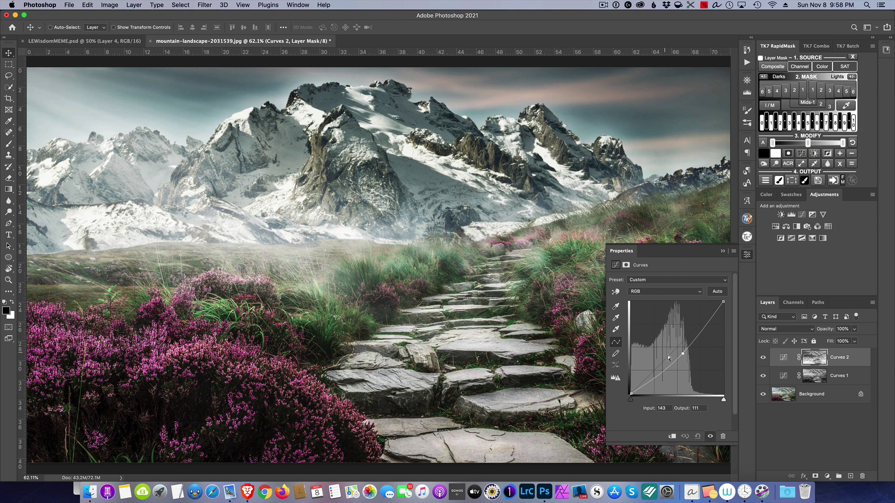
left_click_drag(682, 353, 695, 328)
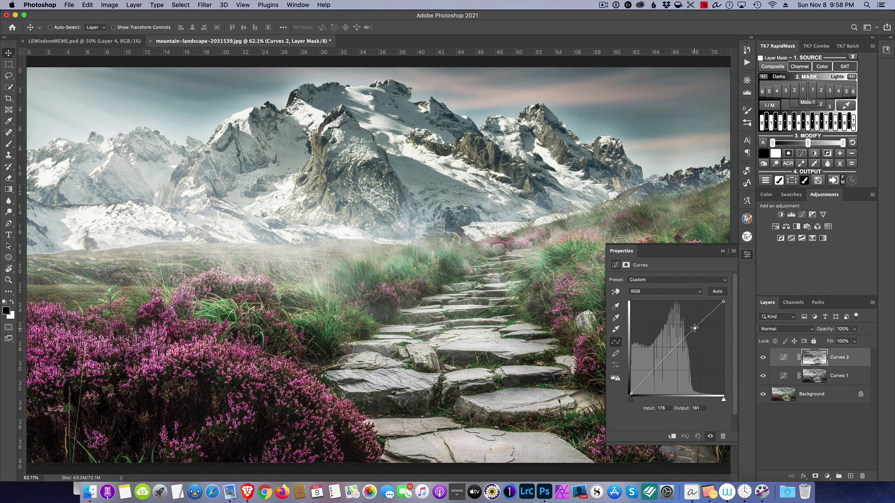
left_click_drag(660, 361, 661, 369)
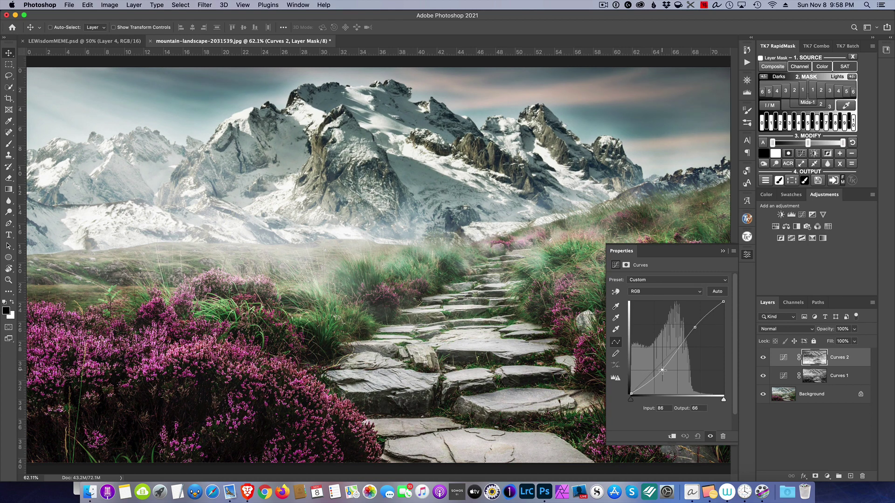
left_click(694, 328)
left_click_drag(695, 329, 694, 334)
left_click(722, 251)
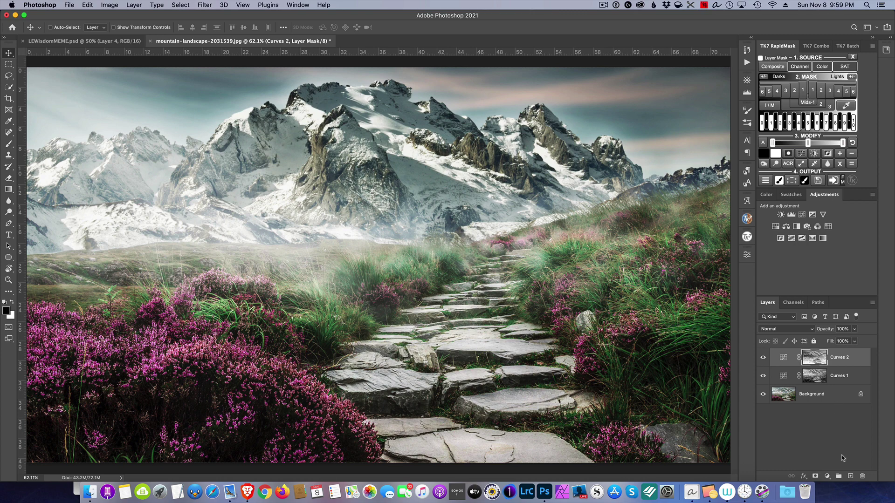
Group the Curves 1 and Curves 2 layers and toggle the group's visibility to compare the image before and after
left_click(838, 376, "shift")
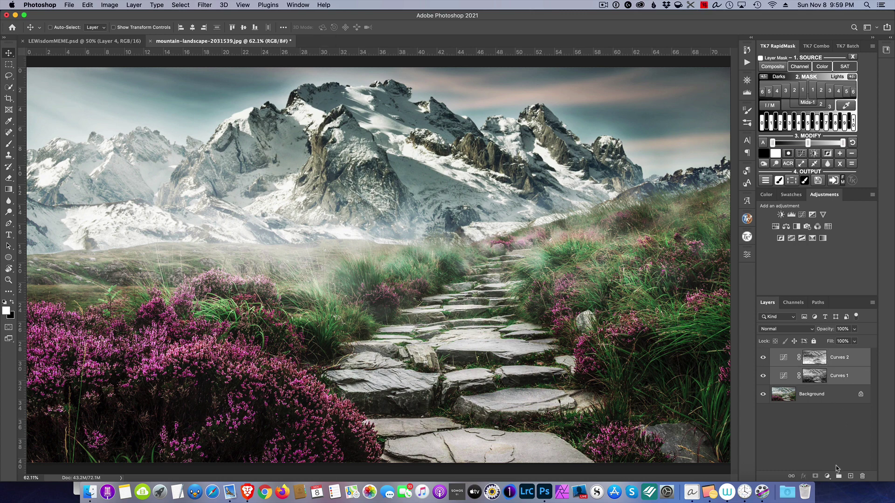
left_click(838, 476)
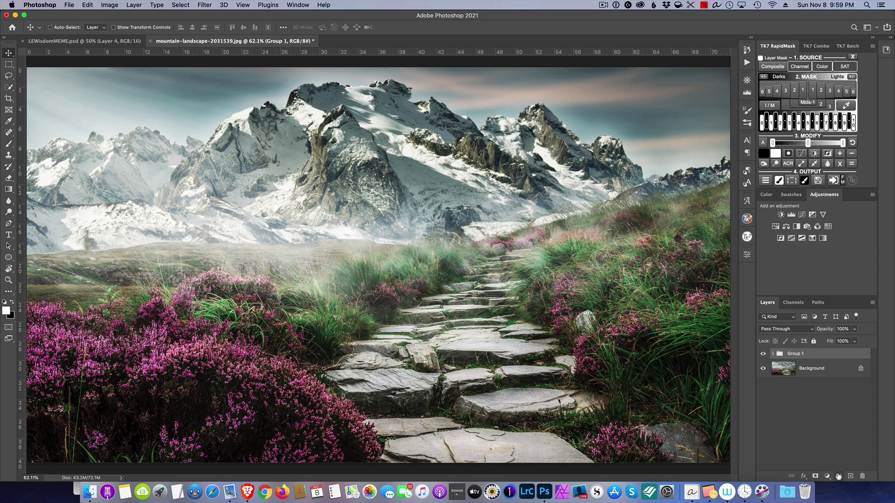
left_click(763, 354)
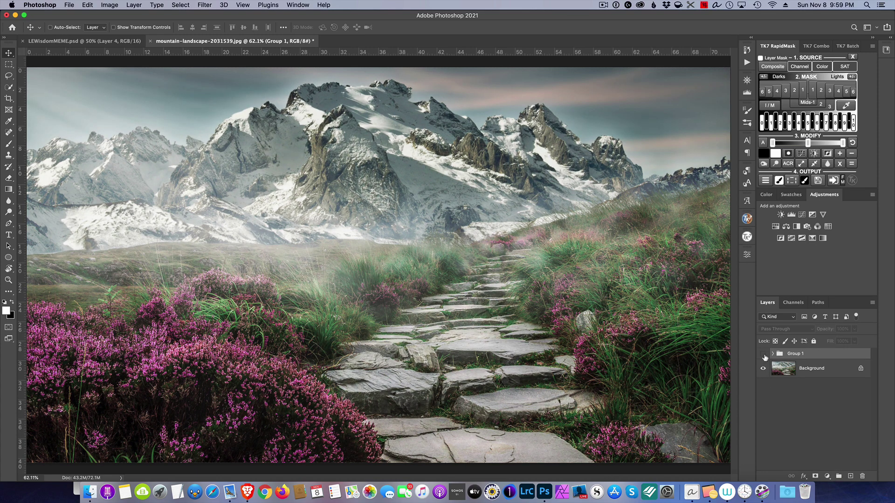
left_click(763, 355)
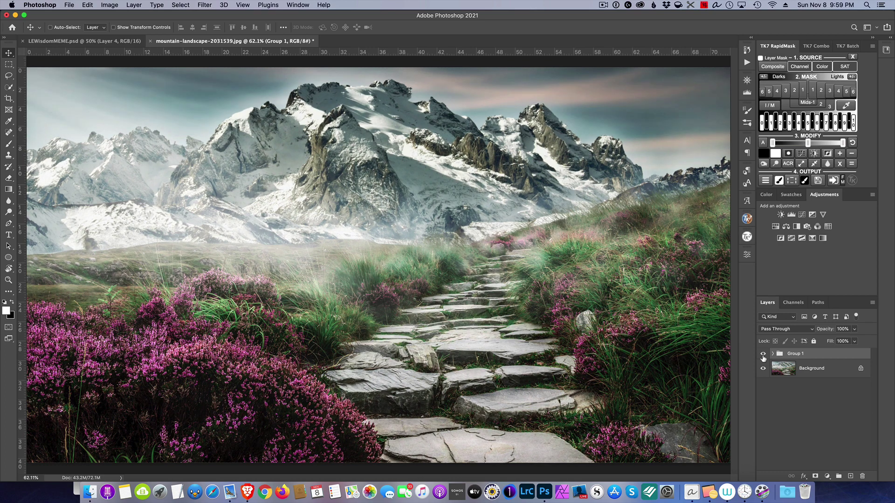
left_click(763, 356)
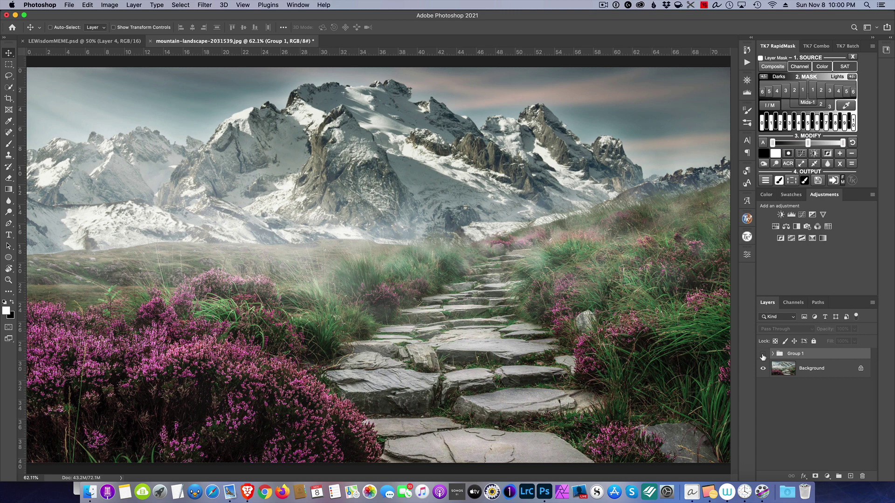
left_click(762, 356)
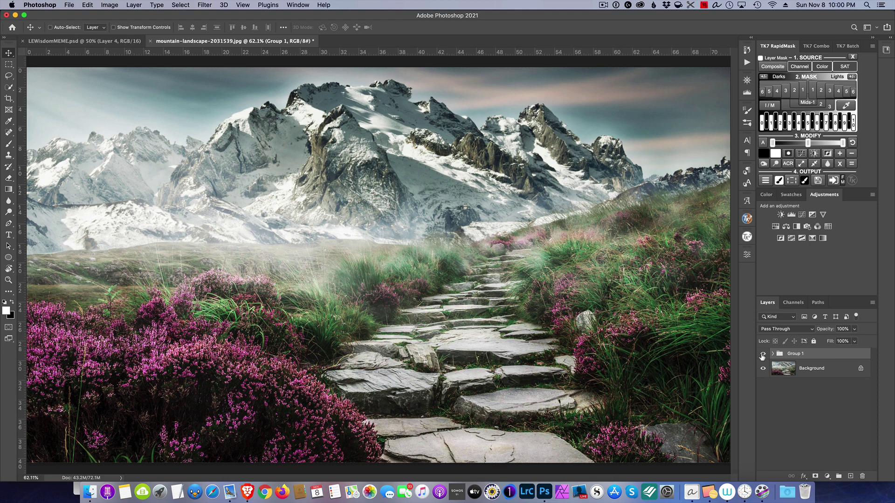
Load the adjusted image's RGB composite luminosity as a selection and deselect it again
left_click(803, 303)
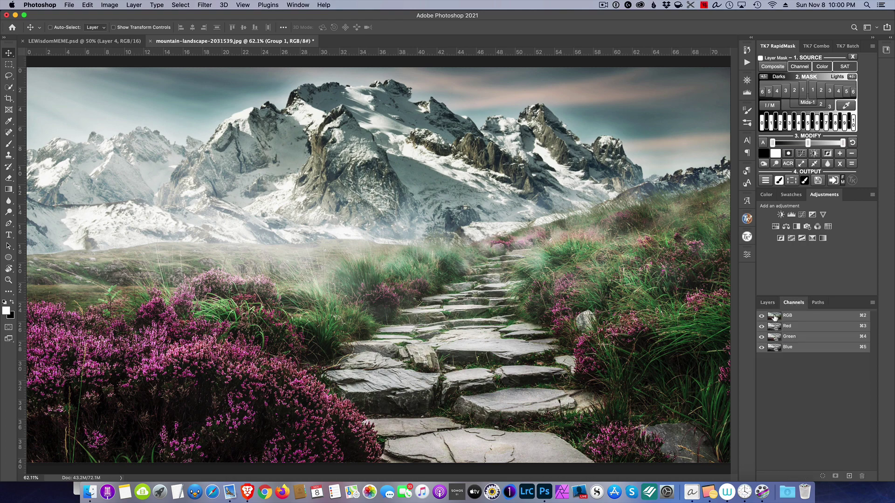
left_click(775, 317, "super")
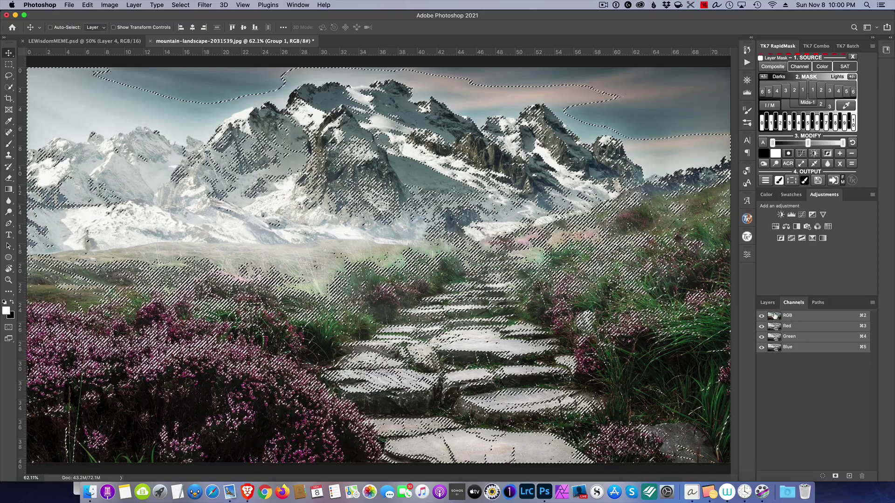
left_click(766, 306)
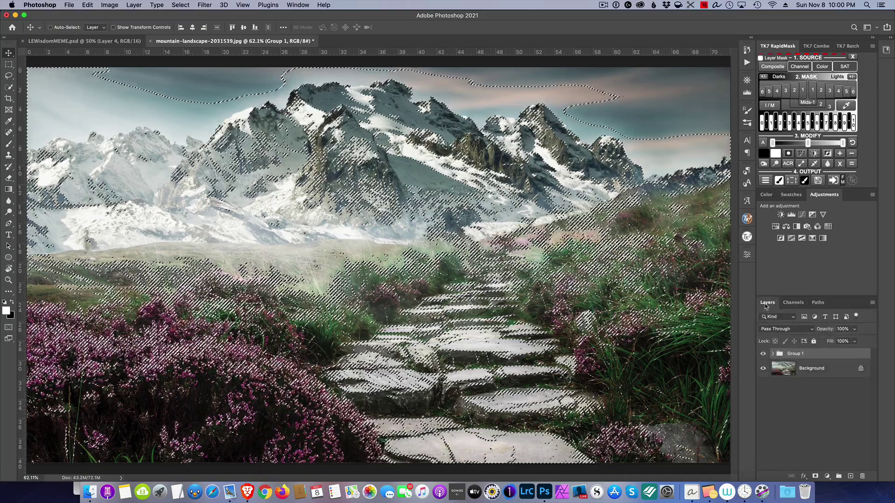
key("super")
key("super+d")
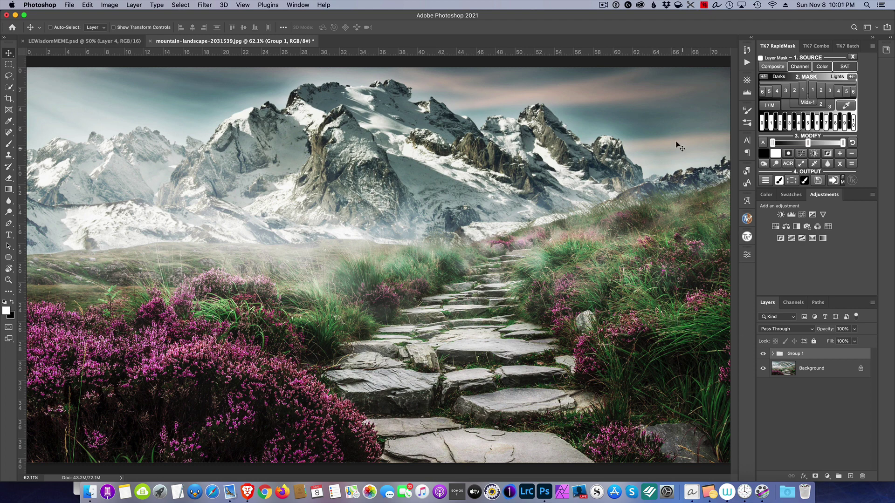
left_click(603, 5)
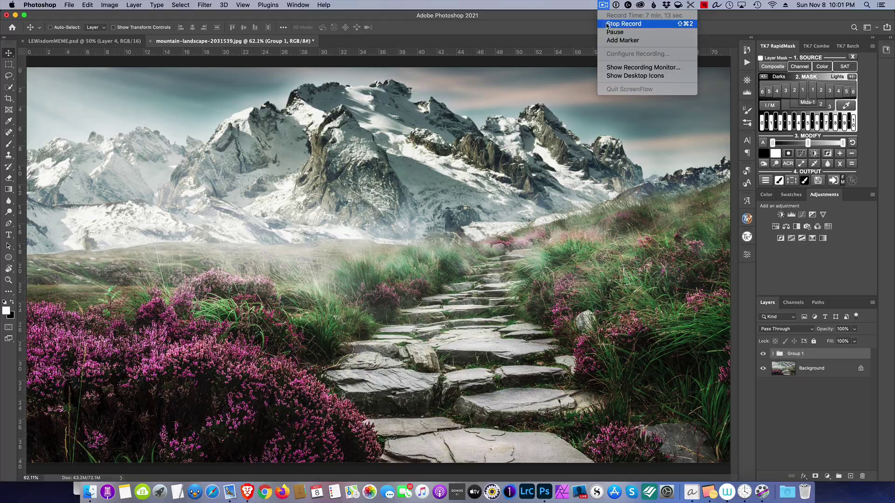
left_click(604, 23)
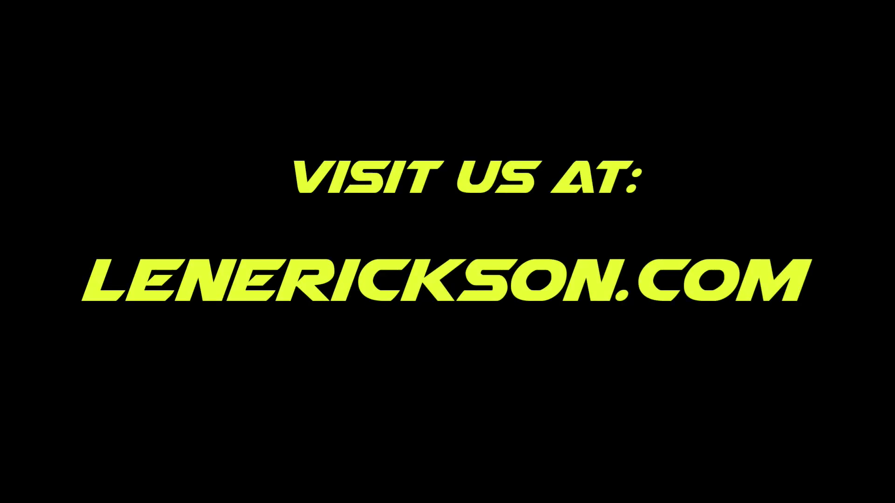